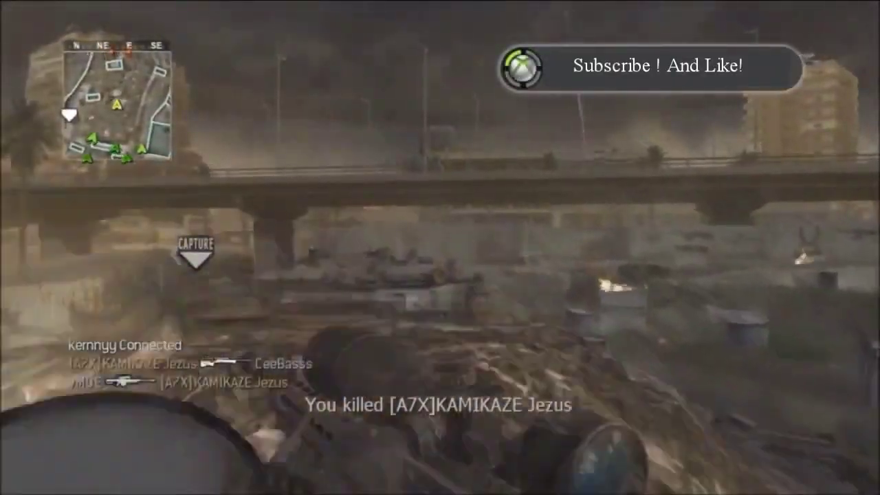
Start a new empty Vegas Pro 10 project with Explorer showing the XBOX Custom Text folder.
right_click(440, 247)
click(440, 248)
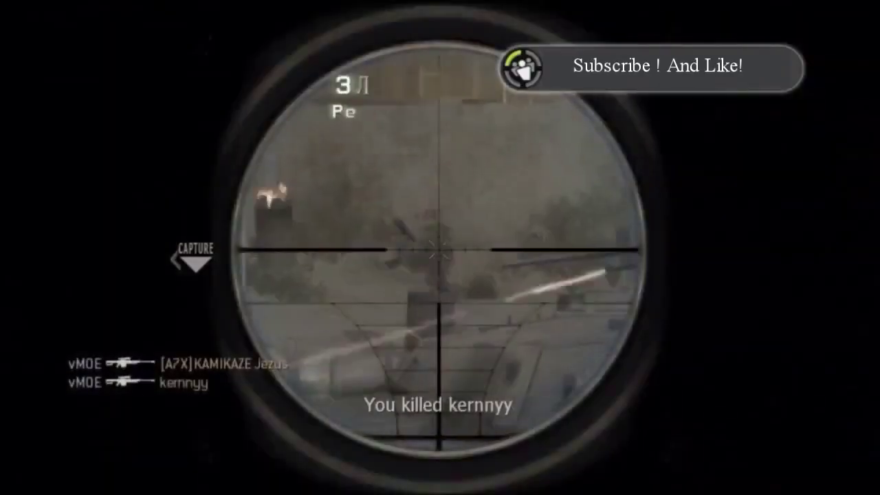
click(440, 248)
right_click(440, 247)
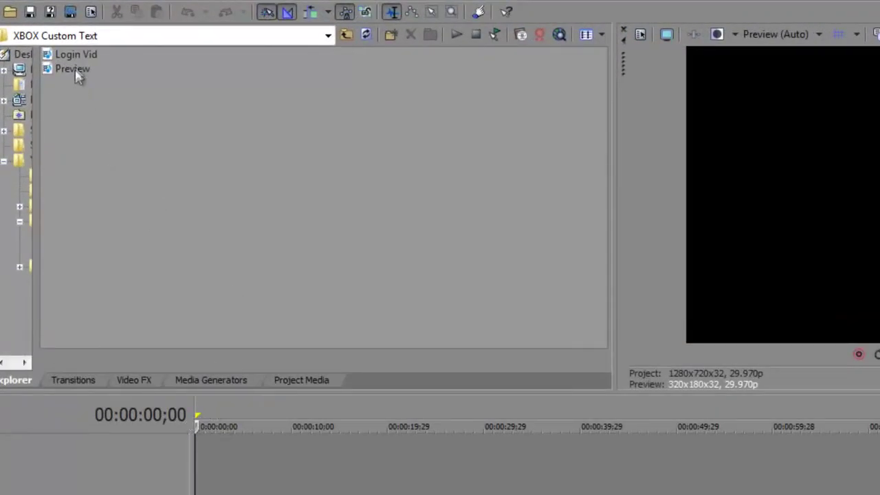
Drop Login Vid at the timeline start as video and audio, then play it from the beginning.
click(15, 380)
click(307, 382)
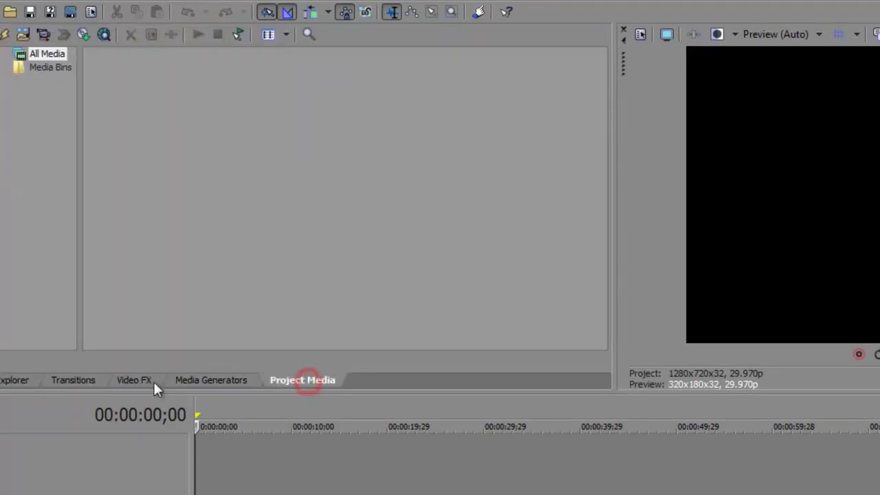
click(17, 384)
drag(60, 55, 265, 470)
drag(198, 293, 141, 297)
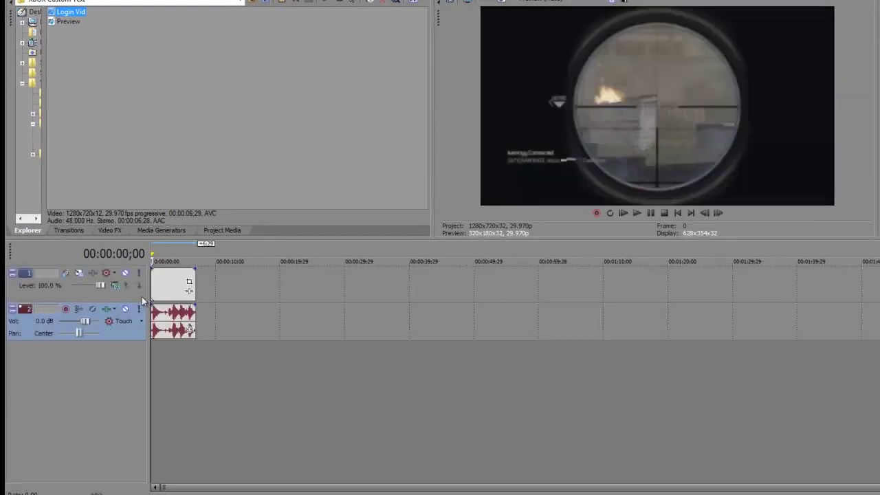
click(160, 293)
key(ctrl+Home)
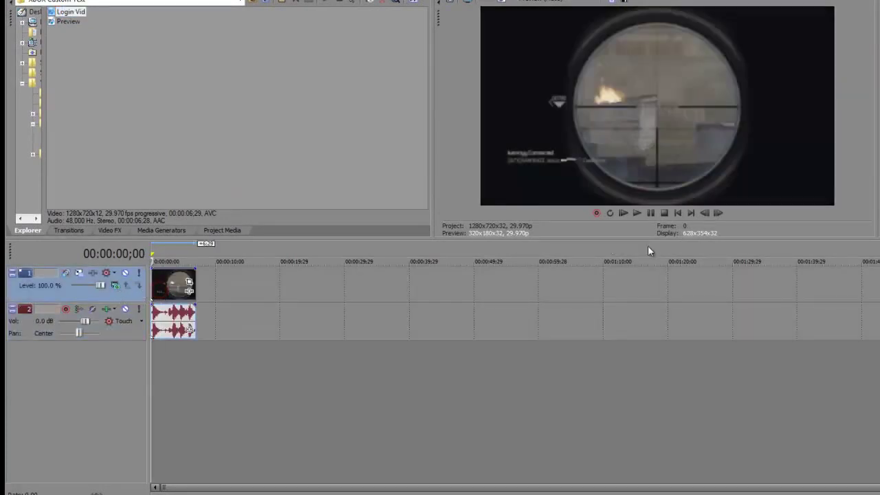
click(637, 213)
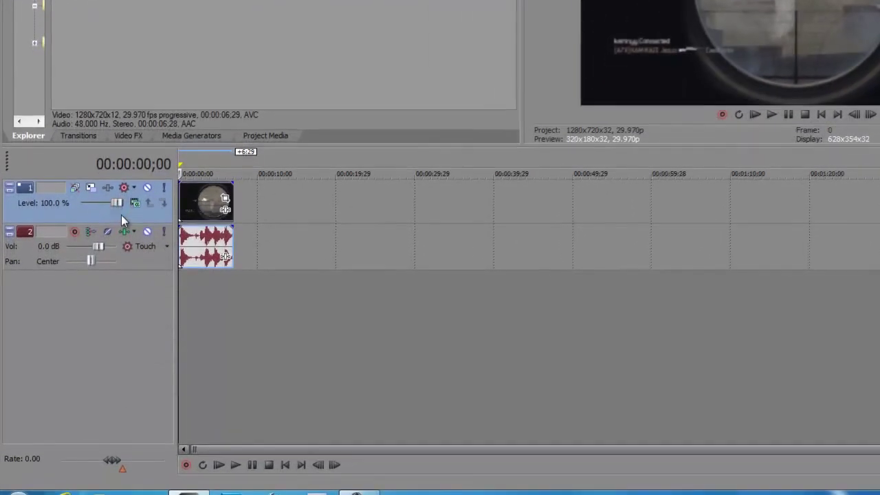
Insert two new video tracks from the track header's context menu.
right_click(103, 293)
click(144, 244)
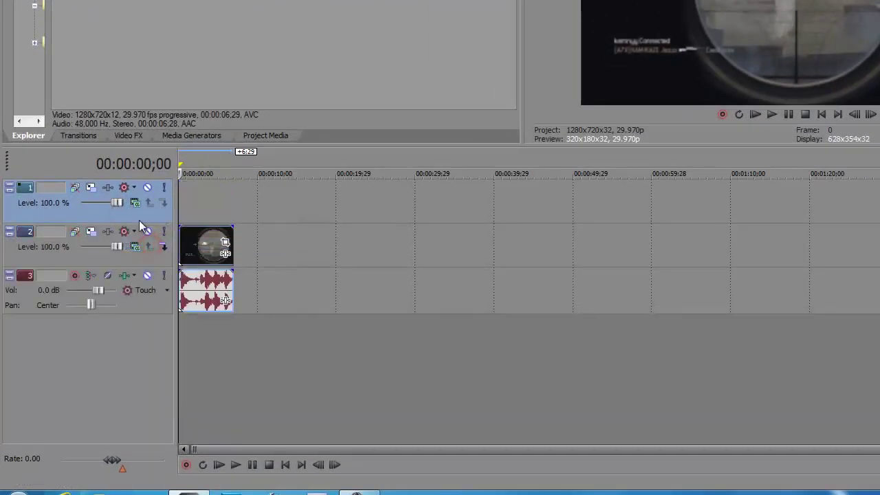
right_click(141, 222)
click(159, 251)
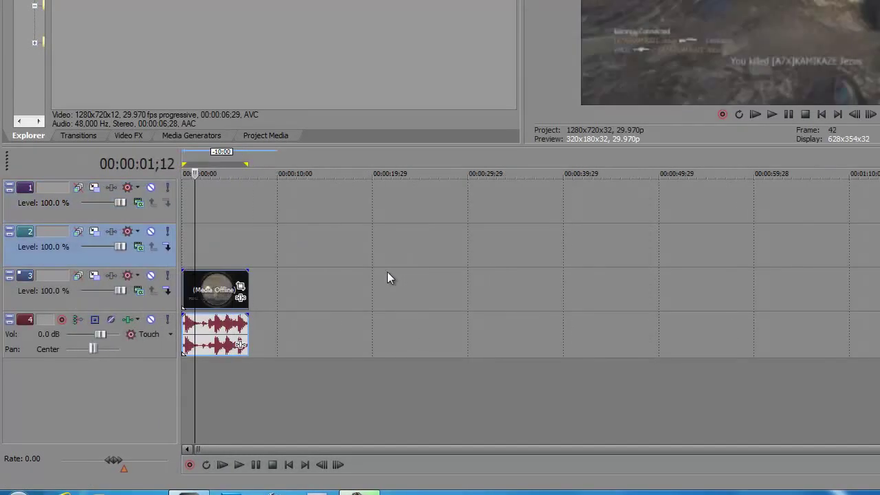
Move the Login Vid track to position 2, leaving tracks 1 and 3 empty.
click(157, 307)
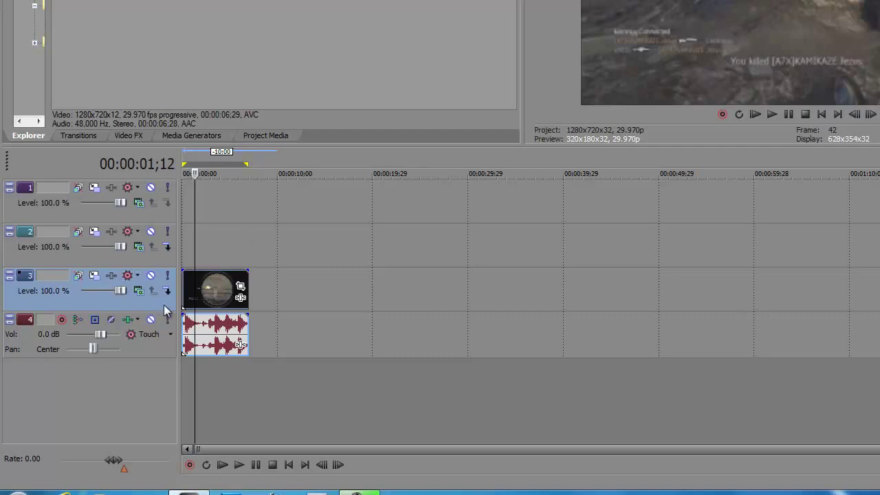
drag(159, 309, 116, 227)
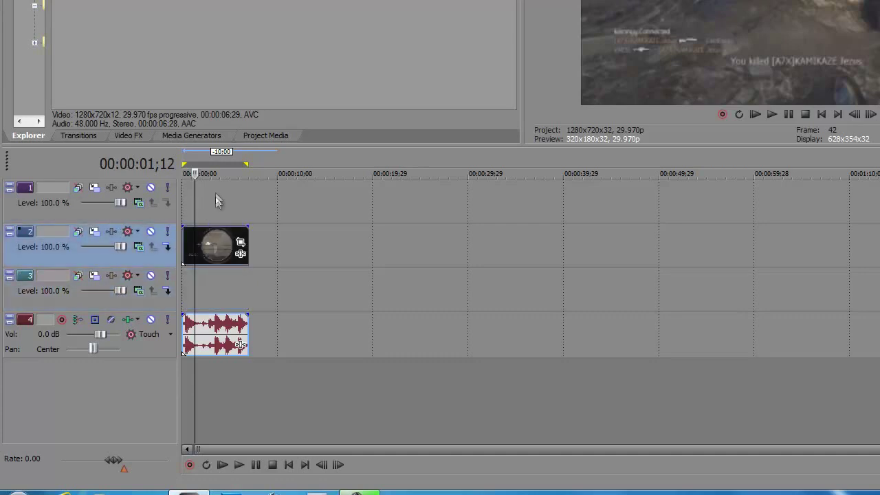
click(216, 193)
click(225, 295)
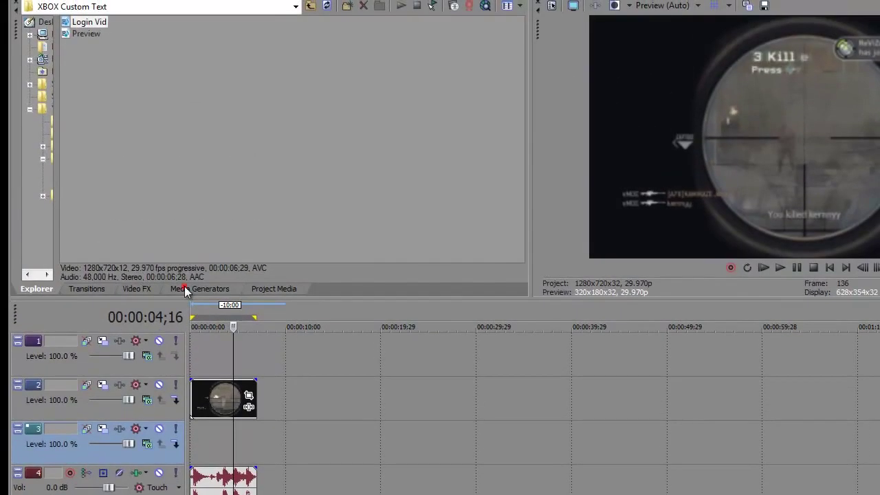
click(186, 290)
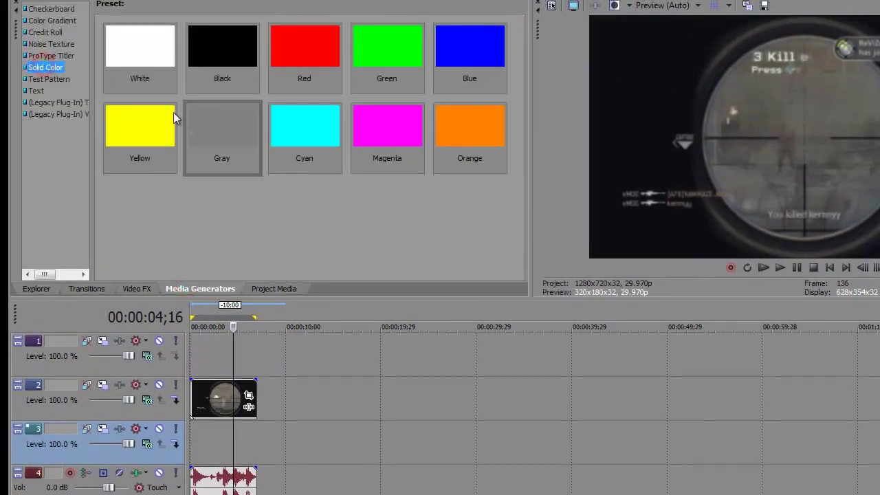
Drop the Gray solid colour preset onto track 3, then step the playhead back to frame 14.
drag(222, 134, 200, 437)
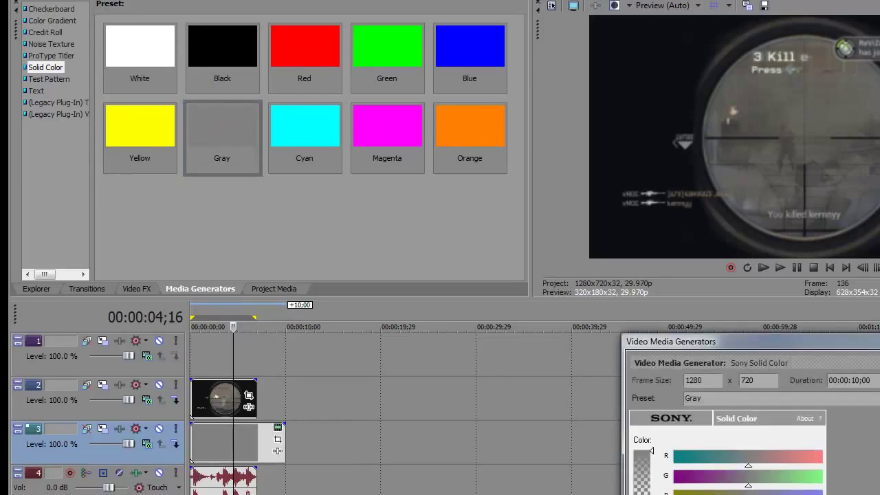
key(Escape)
click(204, 407)
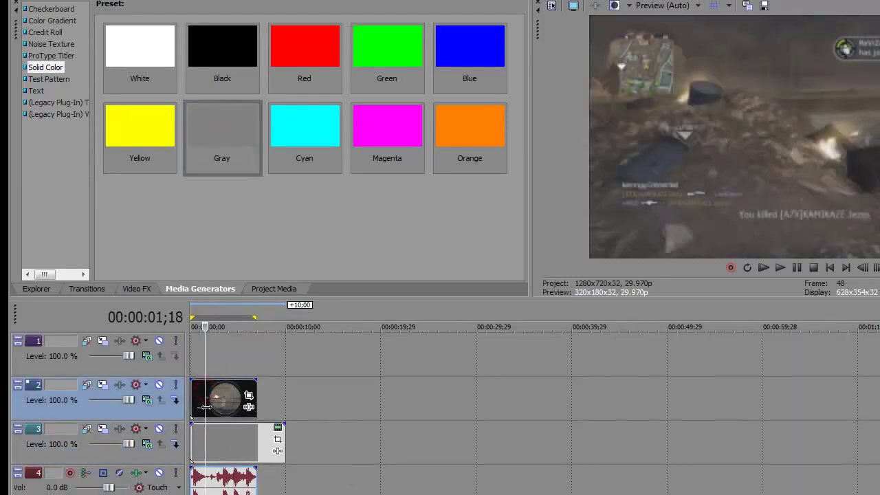
scroll(210, 406, up, 4)
click(214, 405)
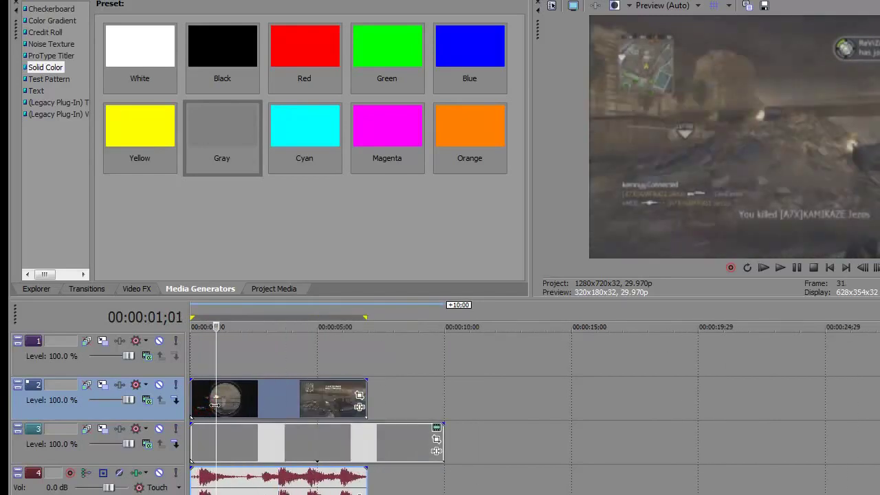
click(209, 406)
click(202, 405)
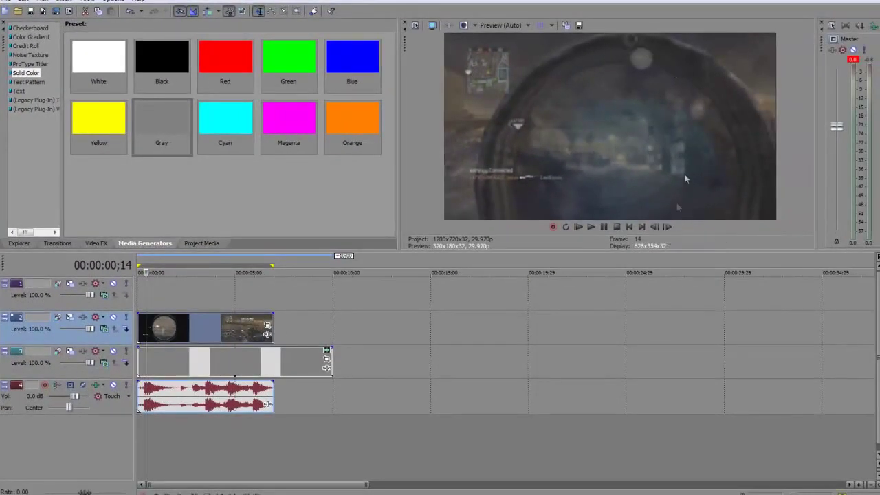
Split the gameplay video and audio at 00:00:00;23 and at 00:00:06;09.
click(666, 227)
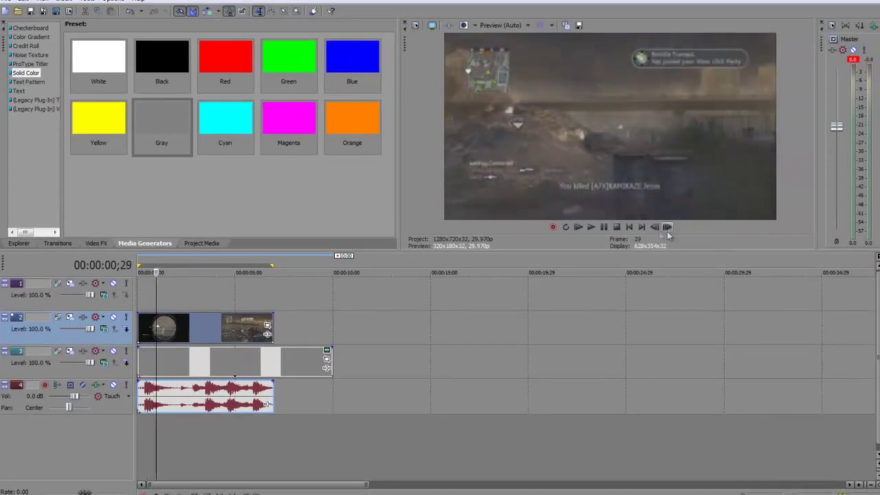
click(656, 229)
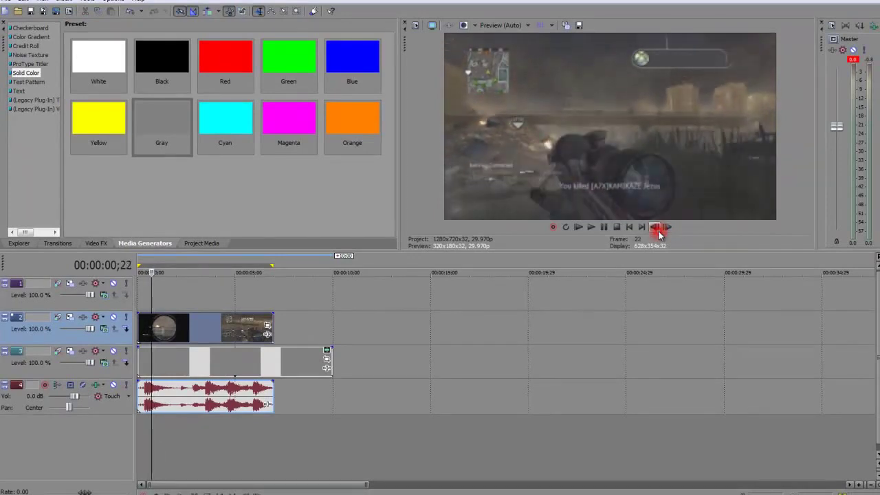
click(666, 227)
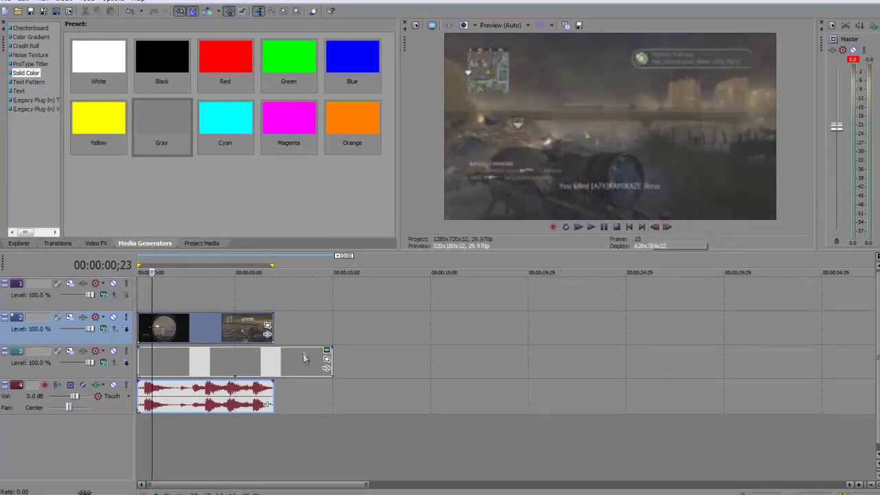
key(s)
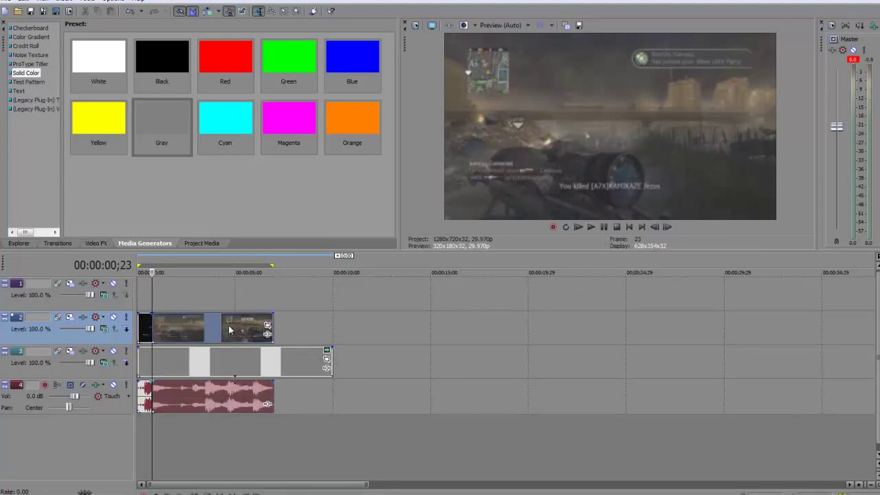
drag(151, 291, 258, 305)
click(655, 229)
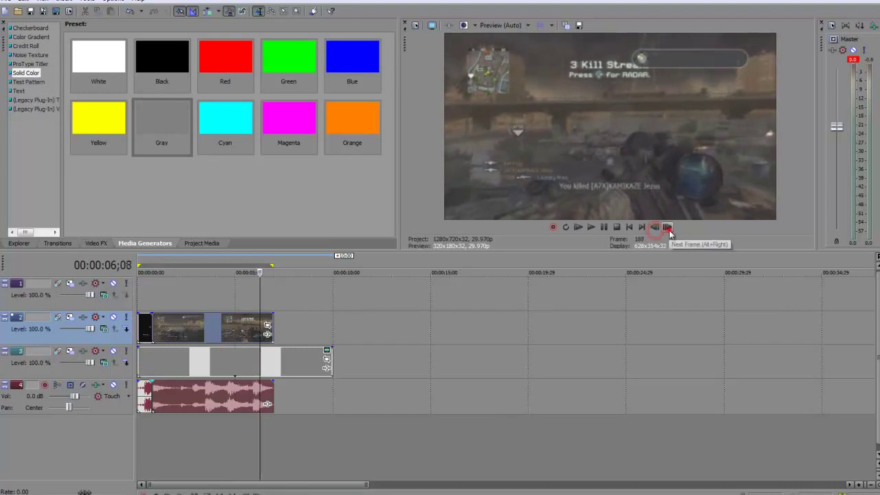
click(667, 228)
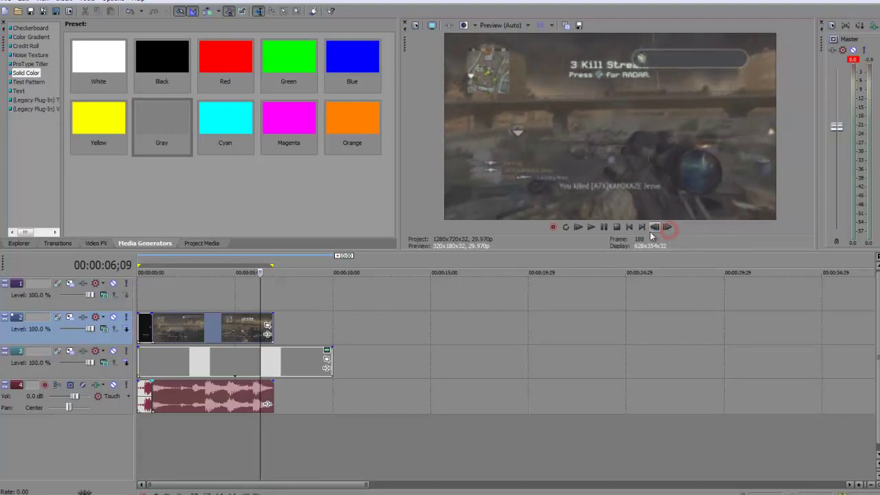
key(s)
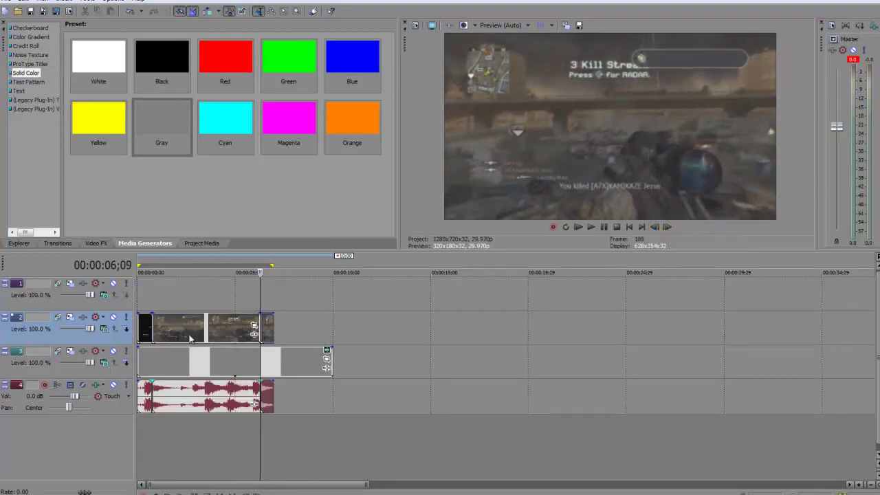
Trim the gray block to end at the 06;09 split and preview the opening seconds.
drag(329, 362, 257, 359)
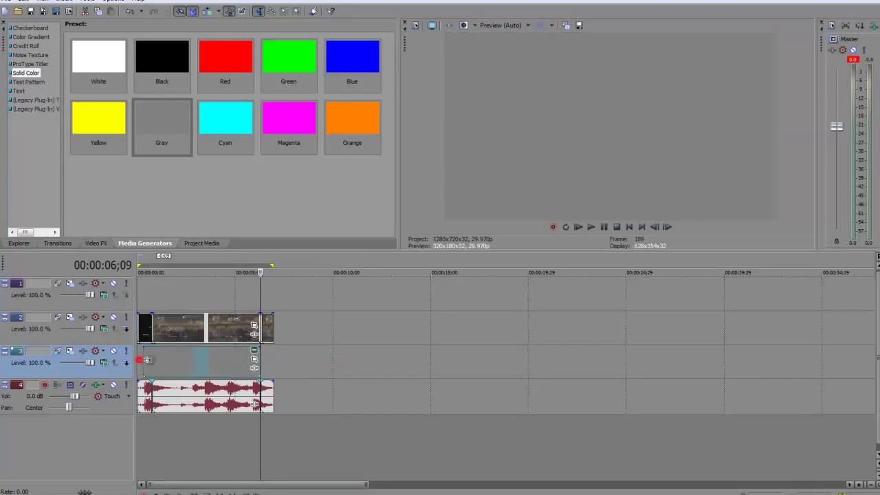
scroll(198, 387, down, 2)
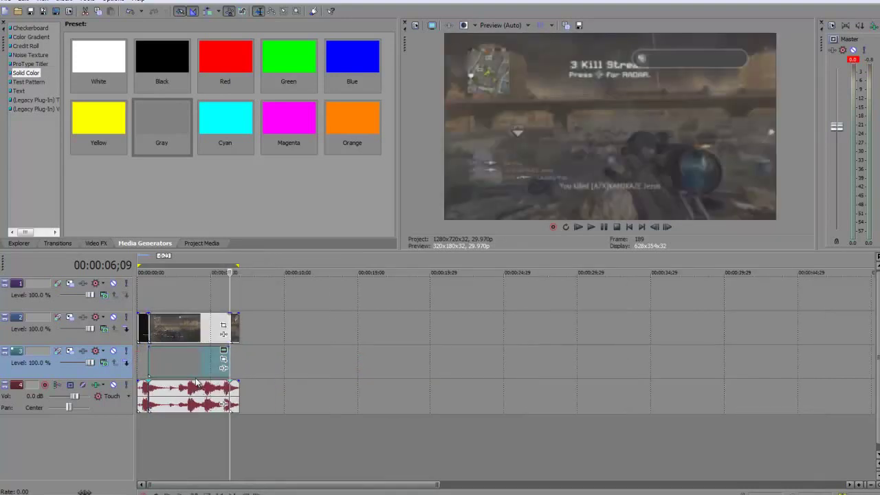
click(149, 329)
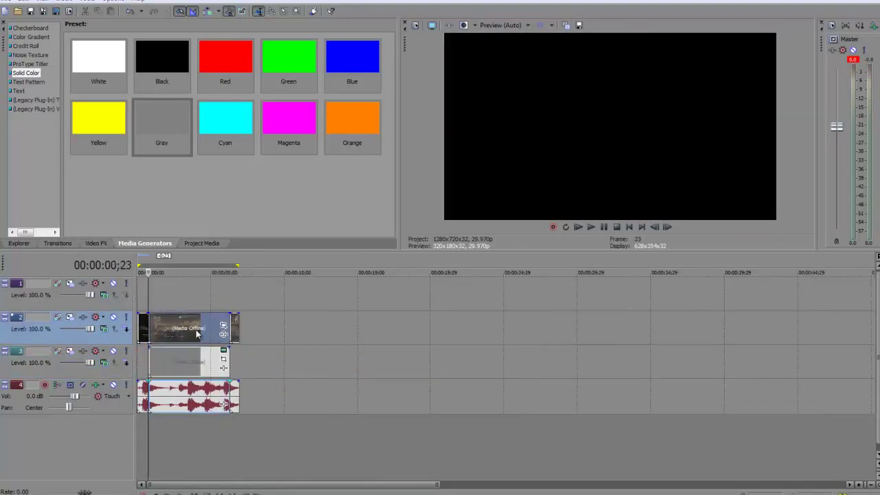
click(173, 332)
click(153, 330)
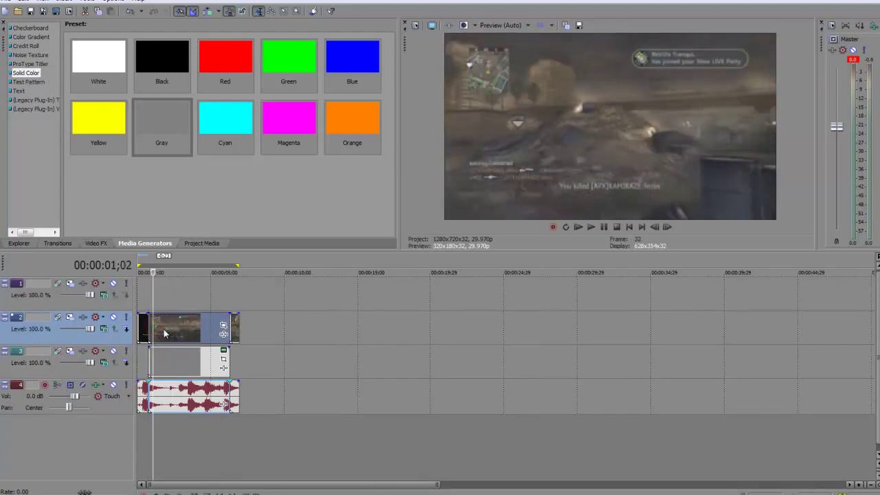
click(172, 332)
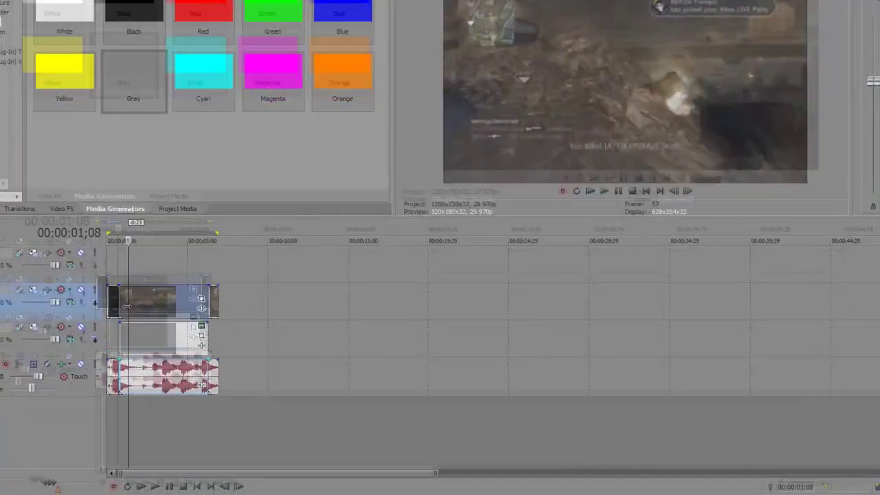
key(space)
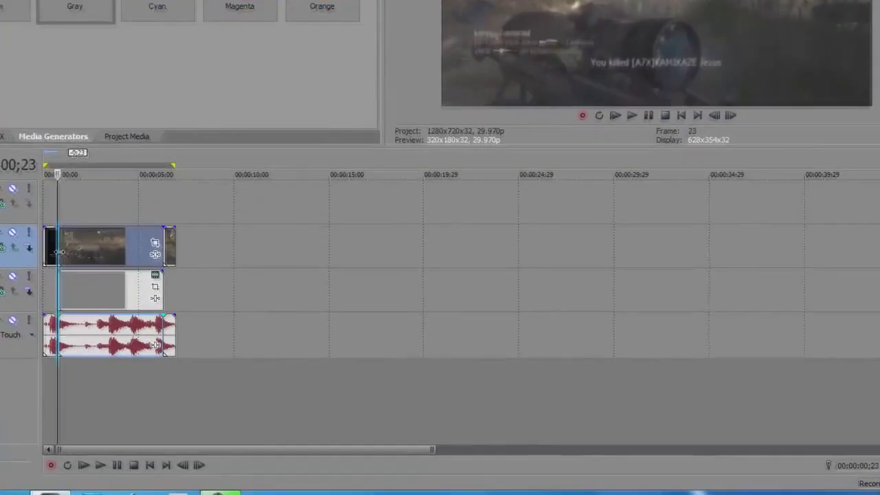
In Event Pan/Crop, draw a four-point mask around the Xbox LIVE party notification.
click(155, 251)
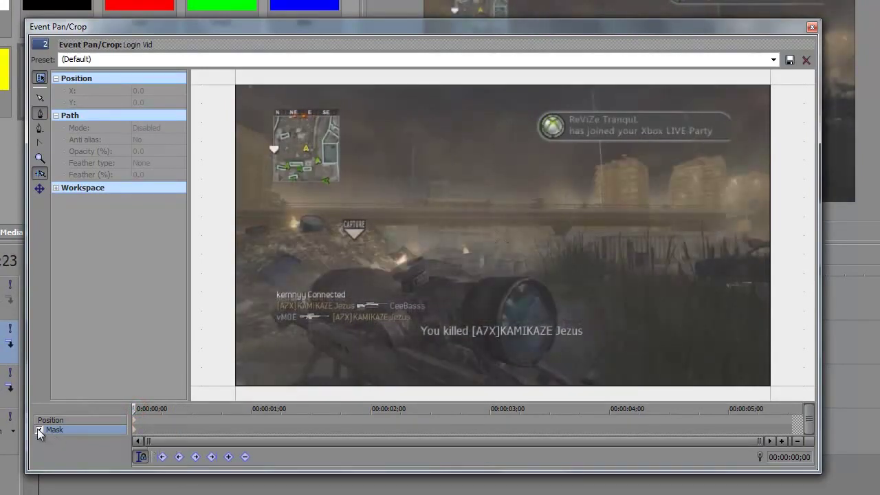
click(564, 136)
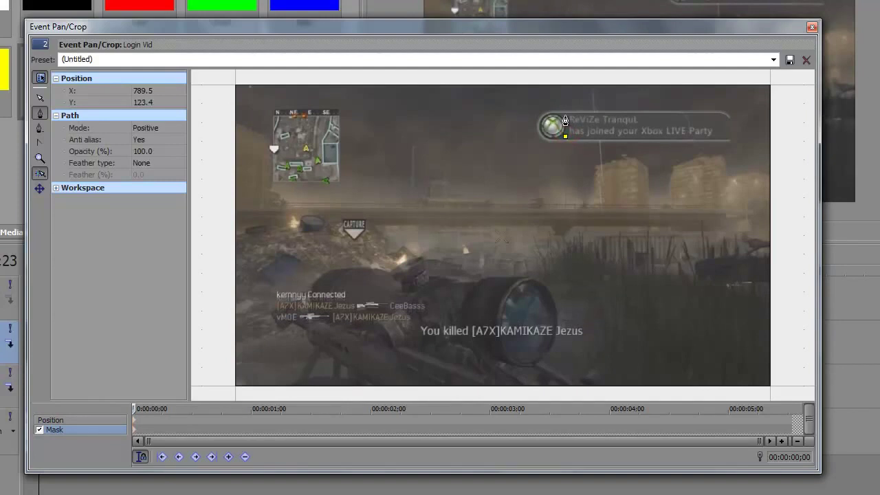
click(565, 117)
click(713, 116)
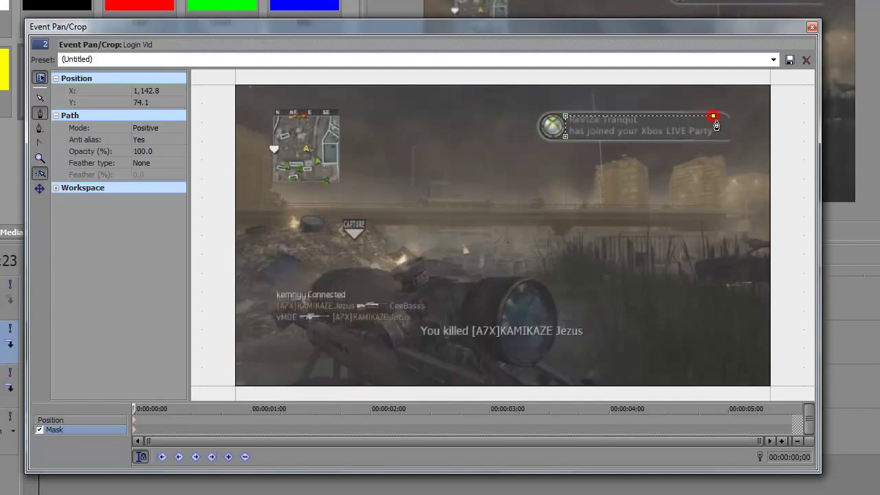
click(719, 138)
click(565, 137)
Set the mask mode to Negative and keep feather type None.
click(170, 128)
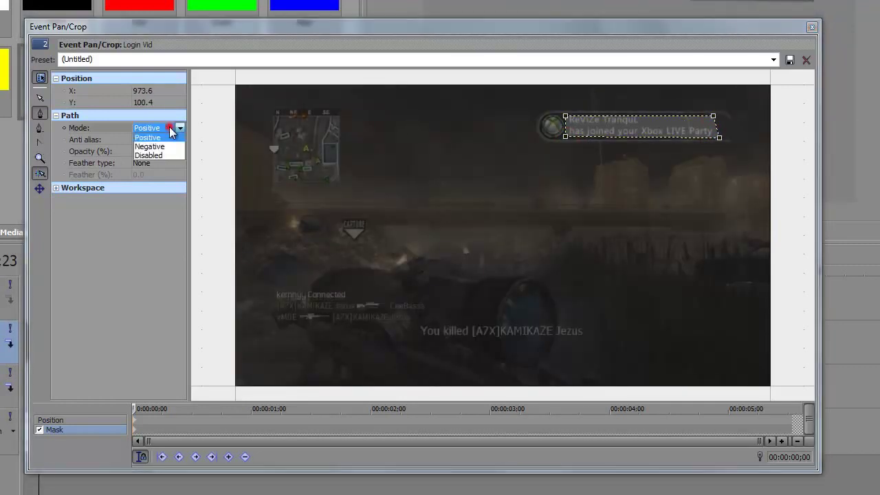
click(155, 146)
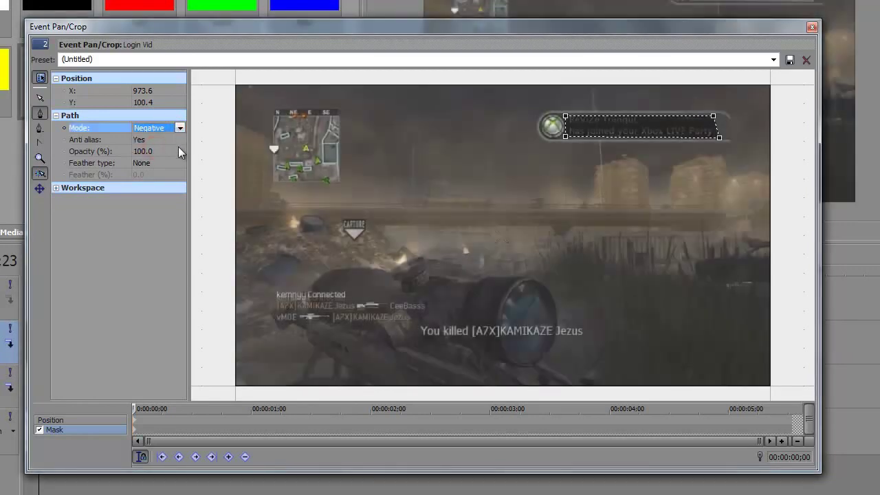
click(168, 162)
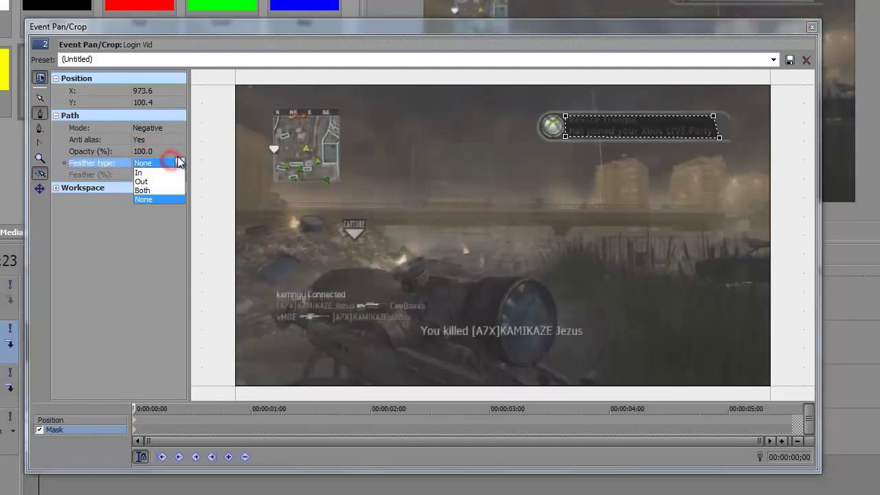
click(180, 155)
click(170, 162)
click(169, 162)
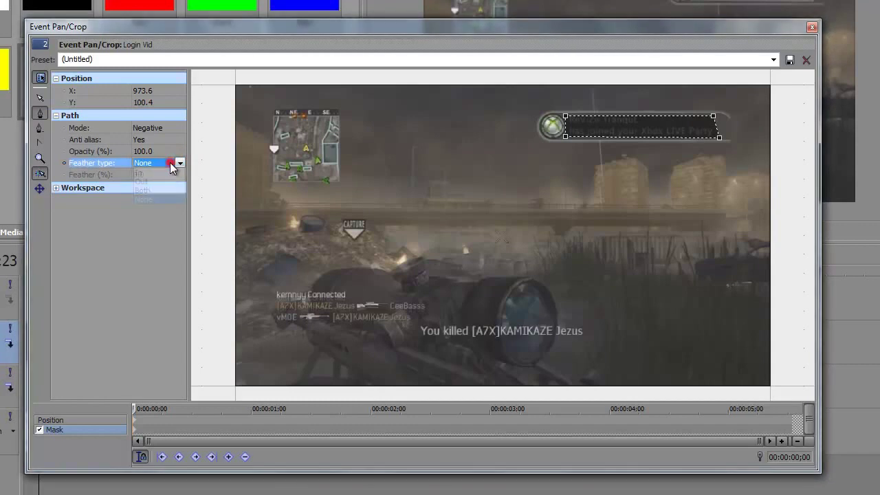
click(169, 162)
click(118, 245)
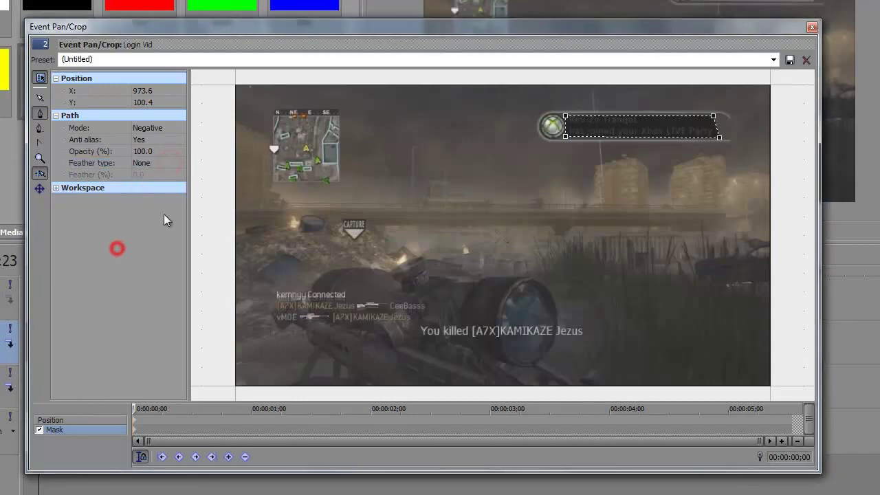
Recolour the gray block to R 72, G 73, B 76 using the eyedropper on the footage.
click(811, 27)
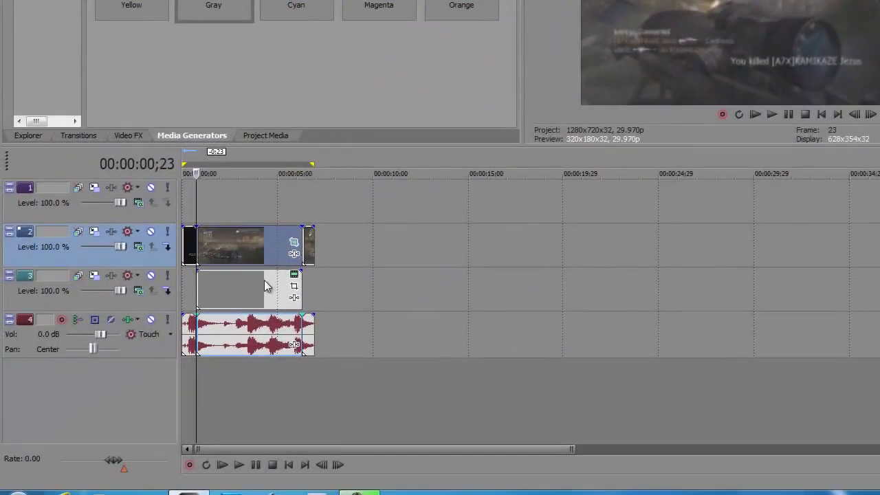
click(234, 292)
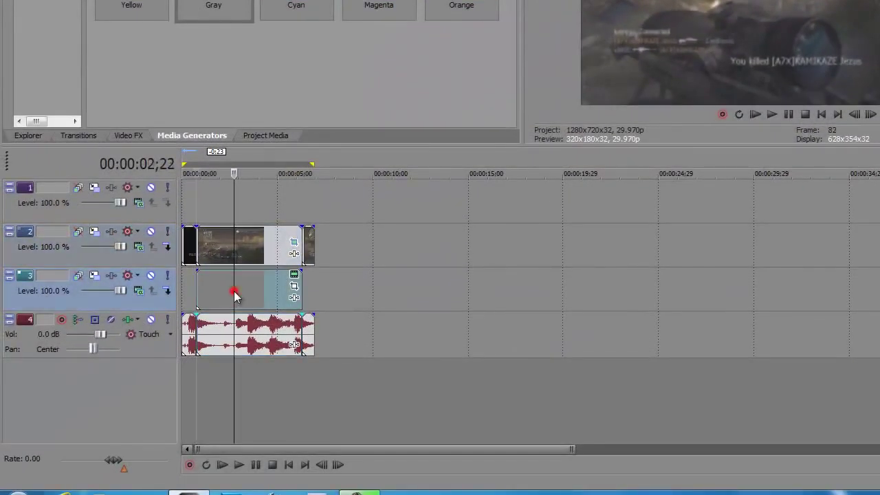
click(294, 278)
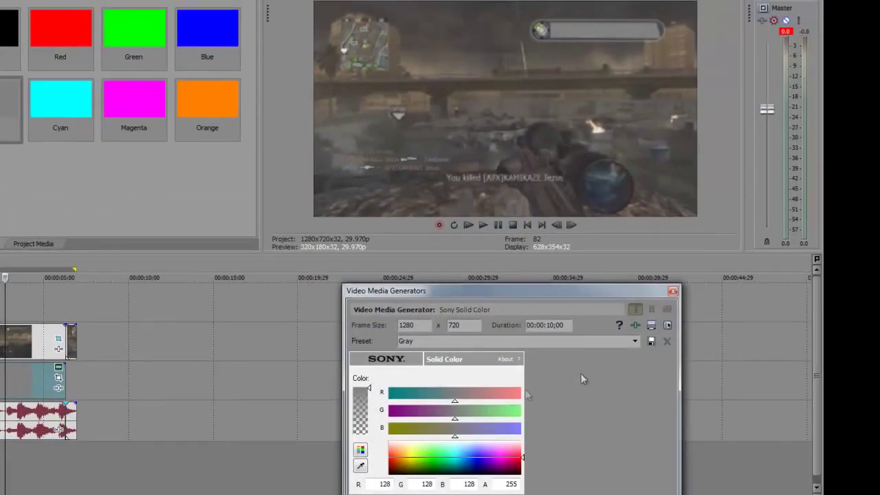
click(360, 467)
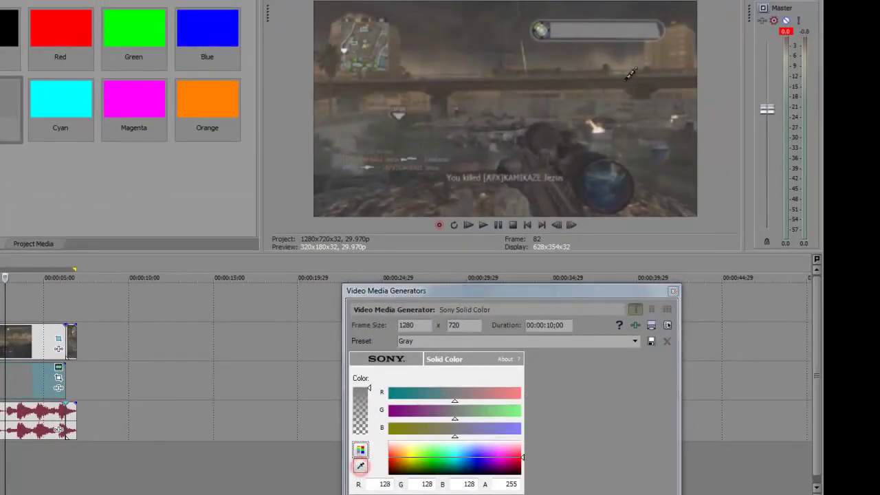
click(663, 26)
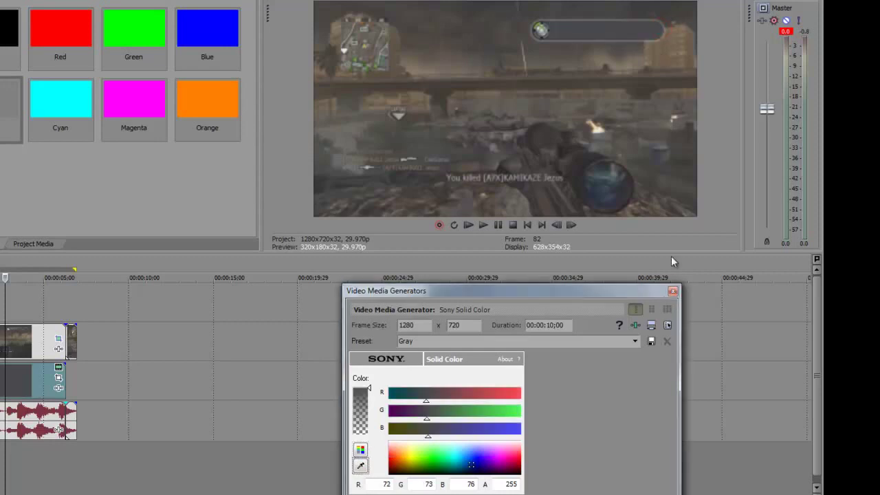
click(673, 291)
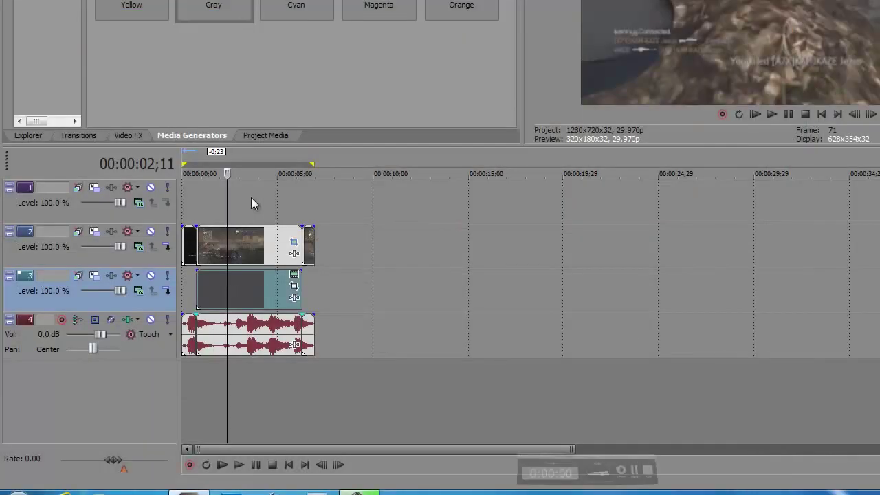
click(253, 287)
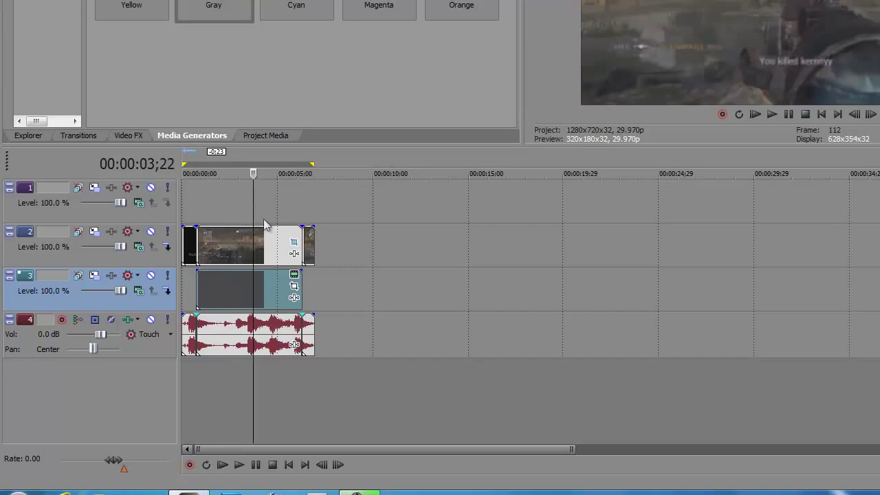
click(228, 202)
Insert a text event on track 1 and replace Sample Text with 'Tutorial 2'.
click(138, 216)
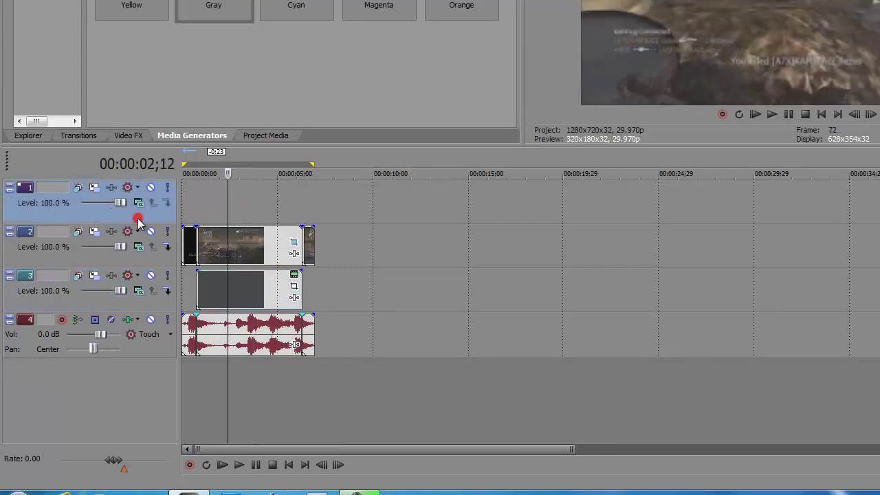
right_click(242, 186)
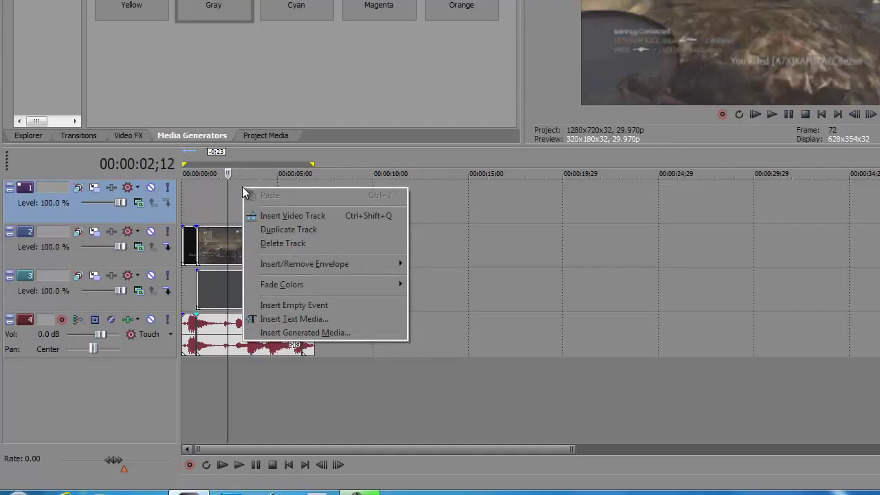
click(351, 319)
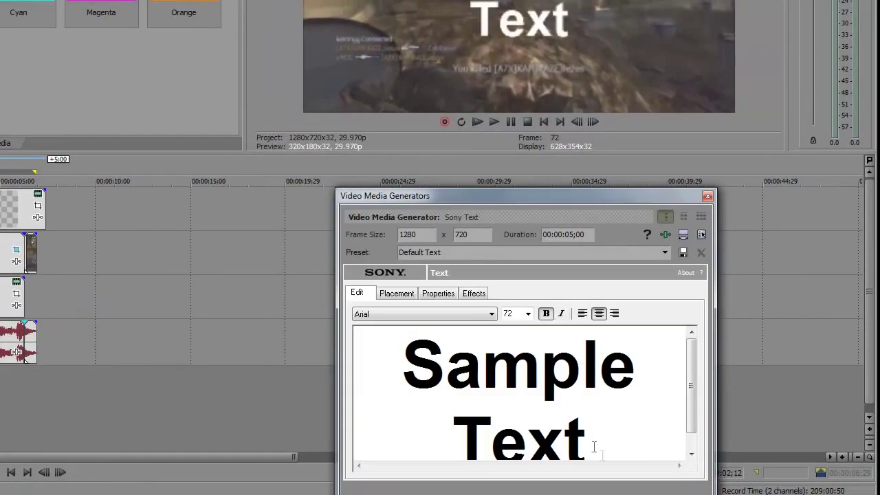
click(594, 447)
key(ctrl+a)
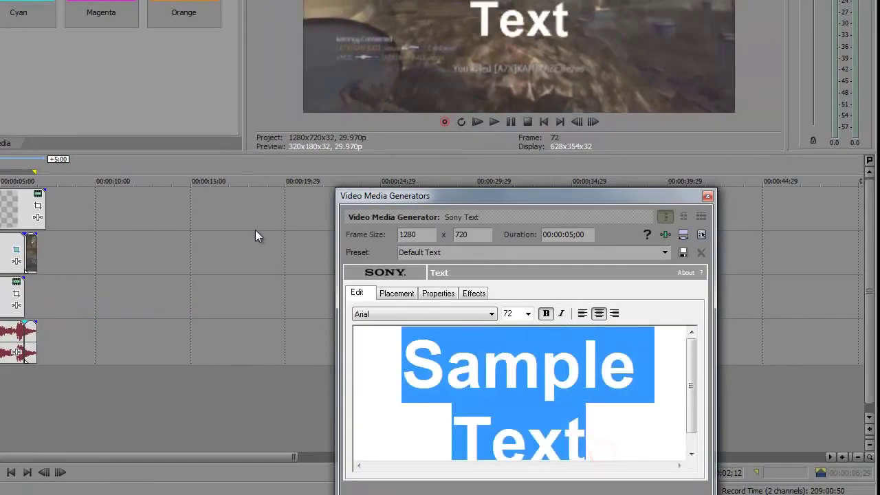
key(Delete)
text(t)
key(BackSpace)
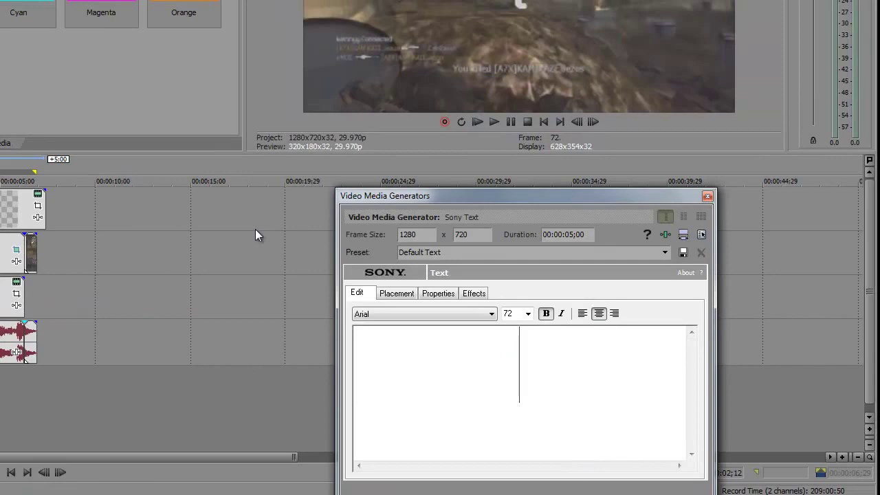
text(Tutorial)
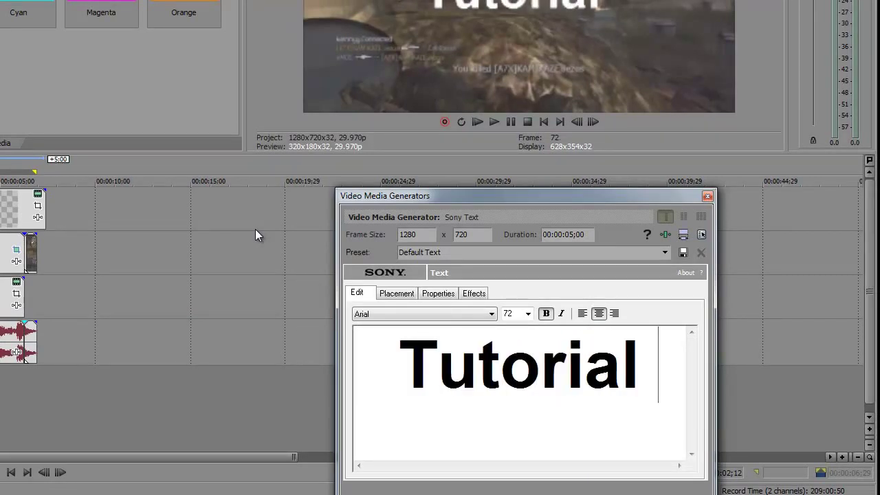
text( 2)
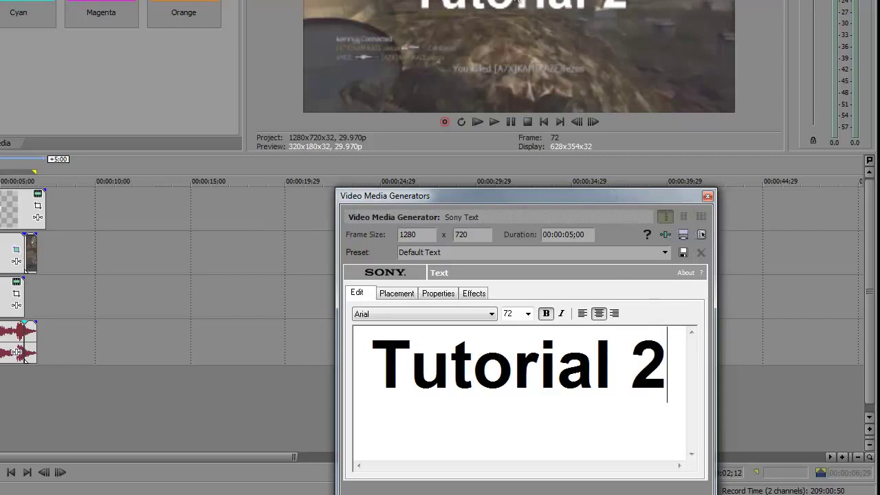
Set the Tutorial 2 text to font size 16 and bold.
triple_click(668, 370)
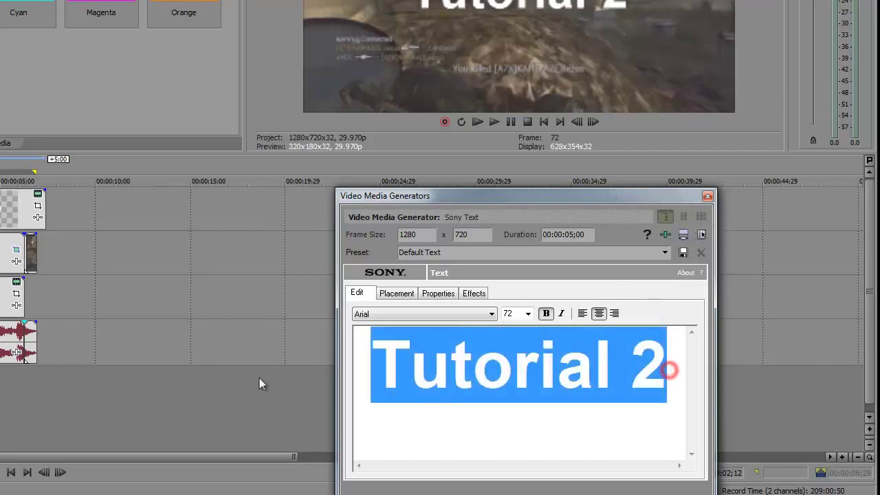
click(511, 311)
click(527, 314)
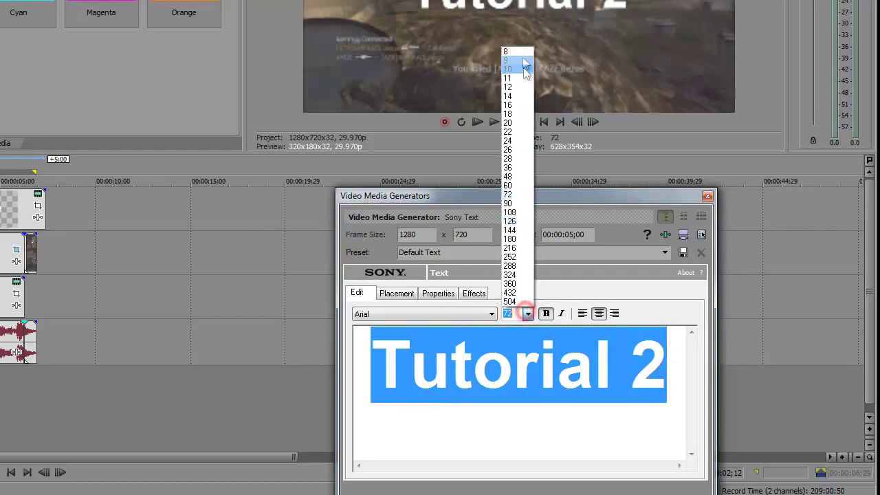
click(511, 105)
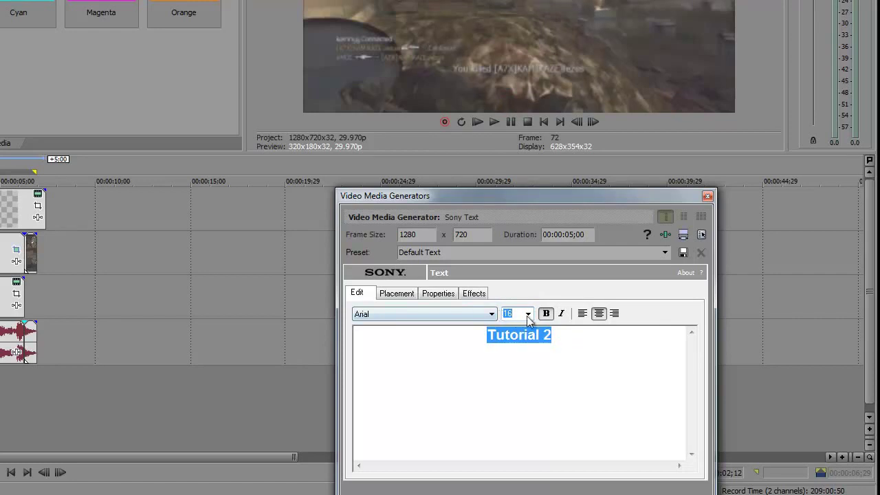
click(547, 315)
click(389, 296)
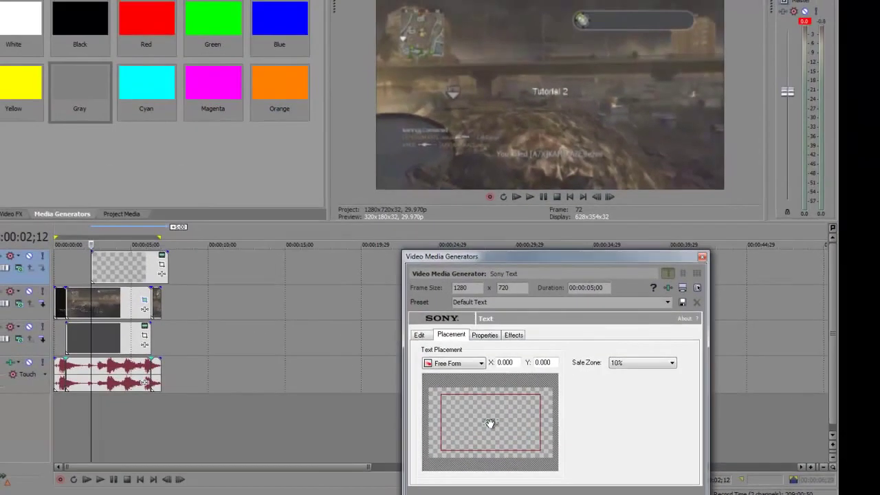
Drag the Tutorial 2 text up-right onto the gray notification bar and close the generator window.
drag(491, 422, 519, 399)
click(702, 257)
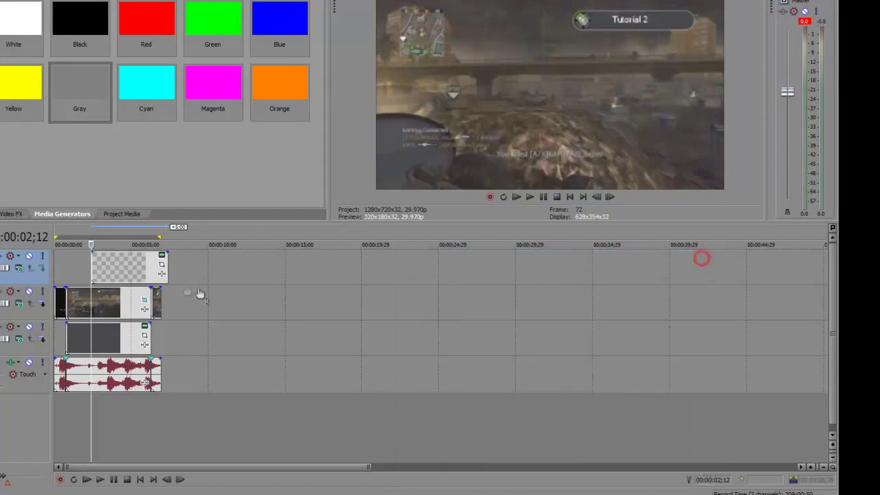
Align the Tutorial 2 event's start and end with the gray block, then return to the project start.
click(146, 270)
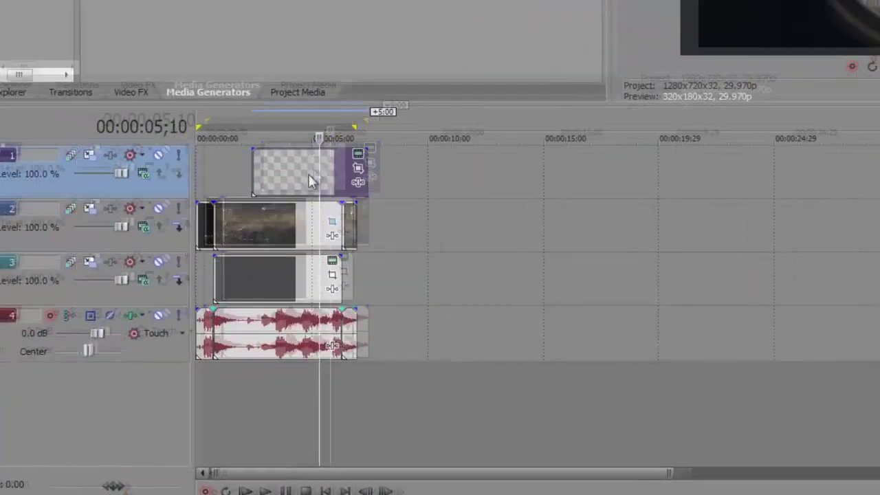
drag(158, 248, 132, 250)
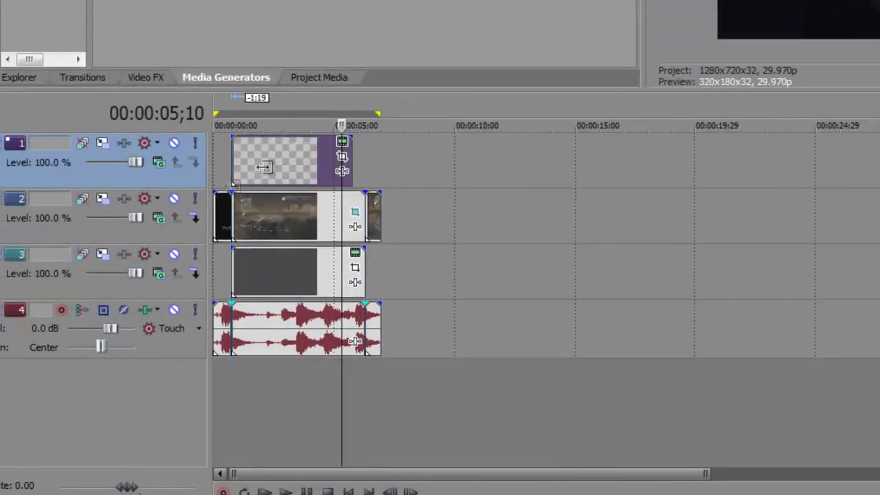
click(256, 214)
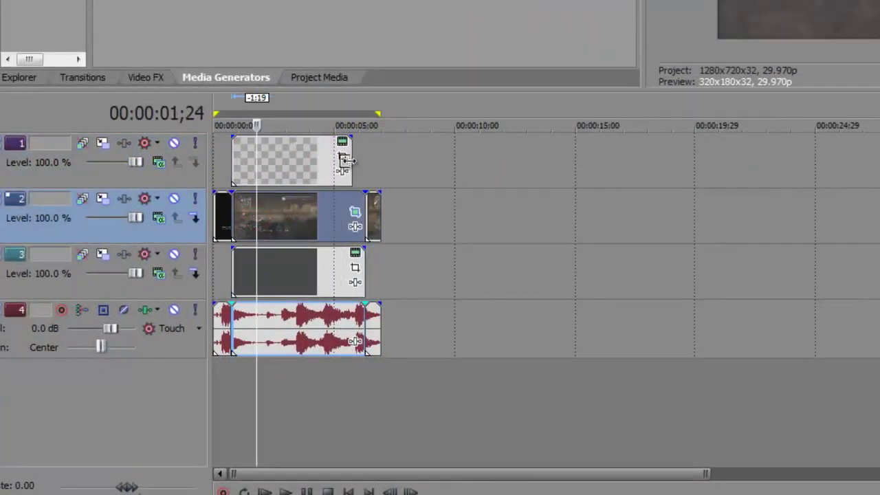
drag(347, 167, 364, 162)
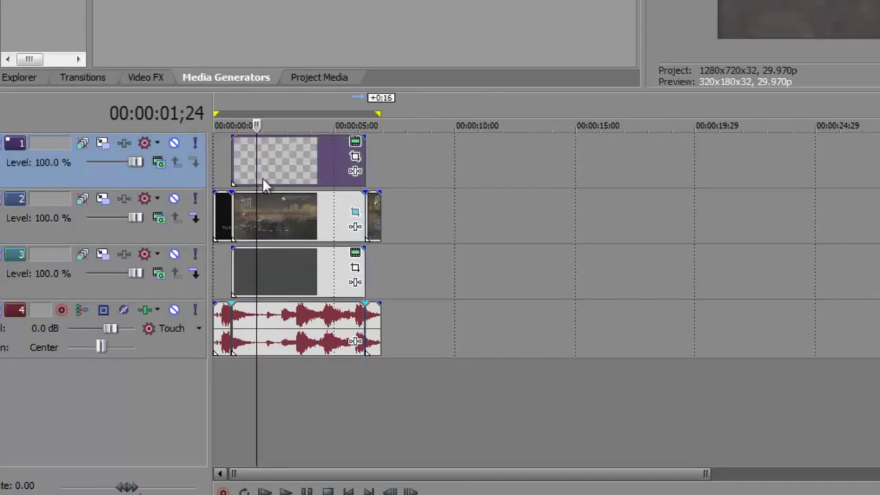
key(ctrl+Home)
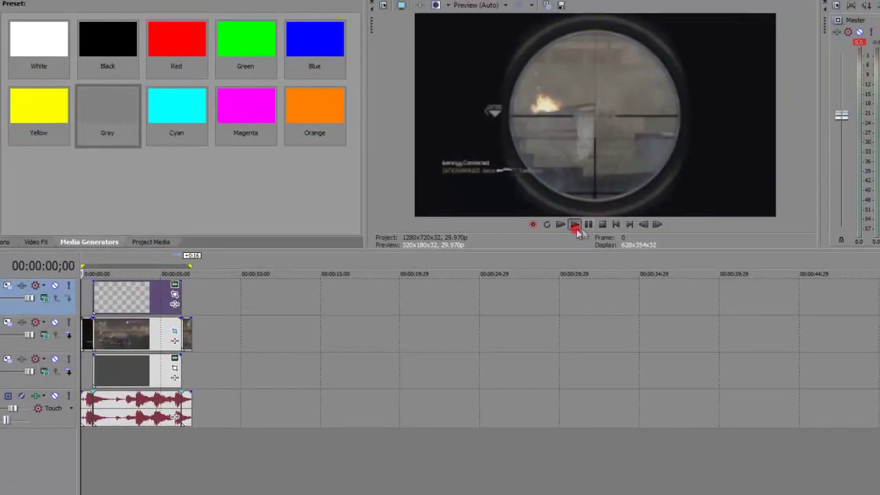
click(576, 228)
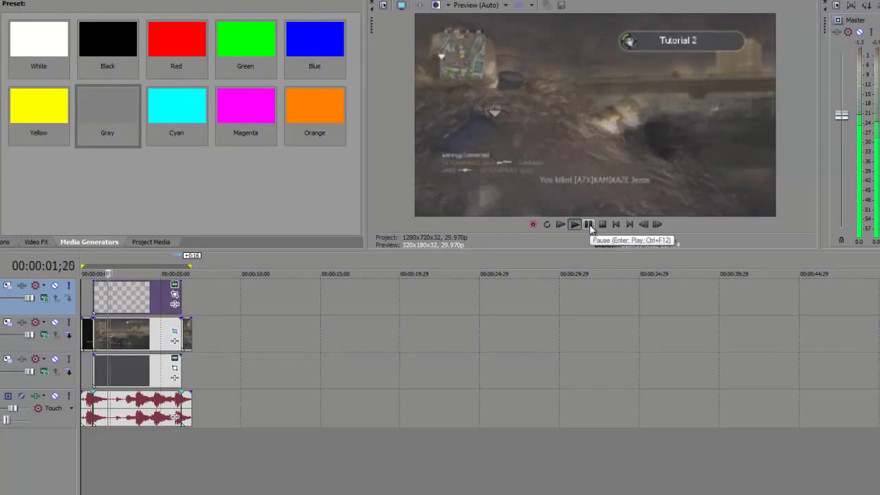
click(589, 226)
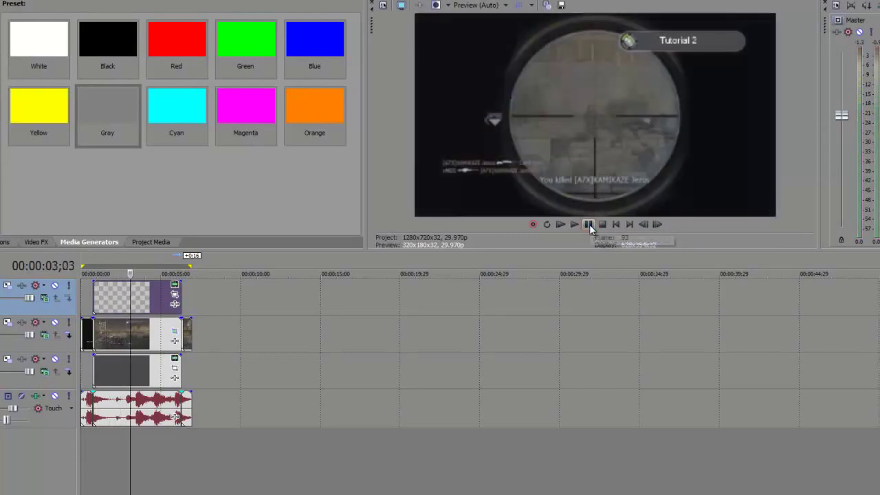
double_click(175, 305)
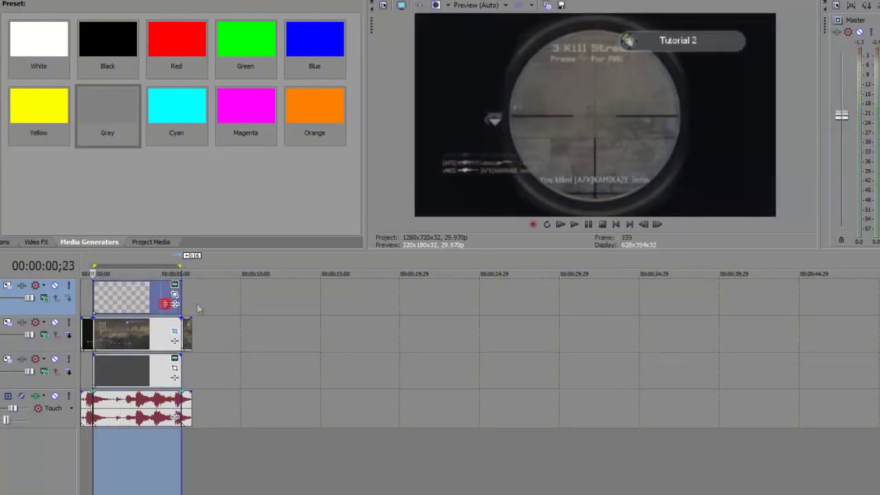
click(161, 296)
click(575, 225)
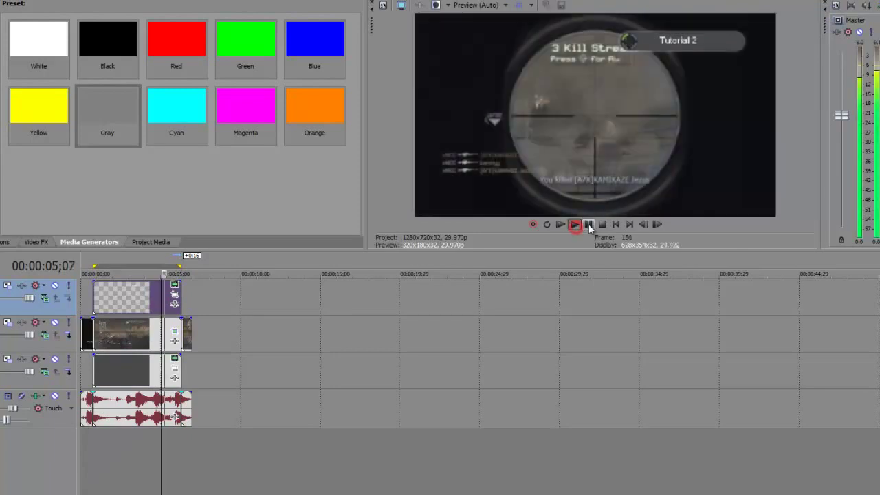
click(589, 225)
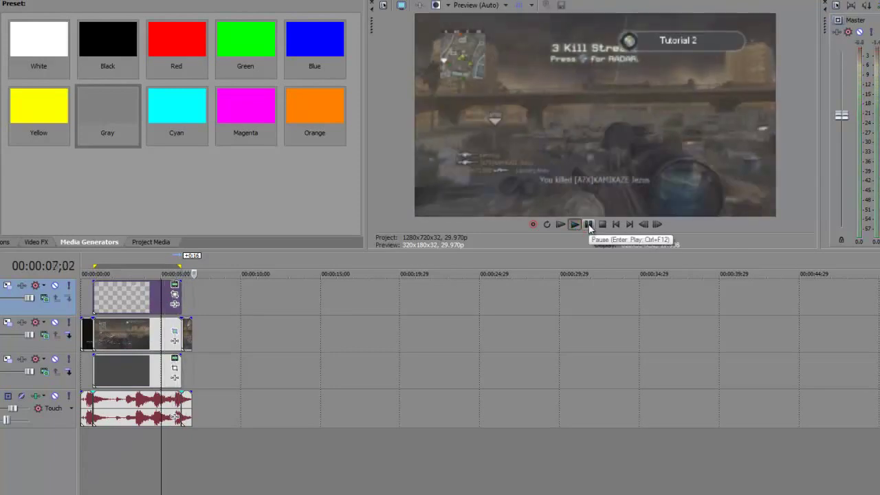
click(588, 225)
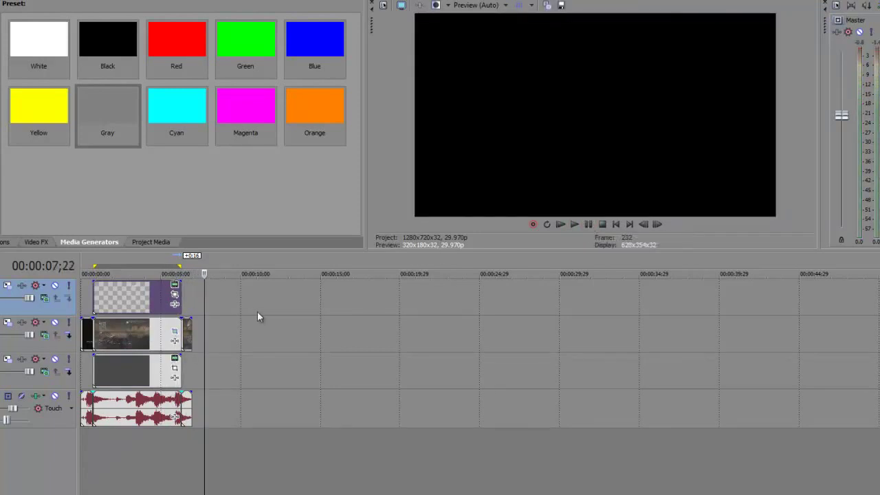